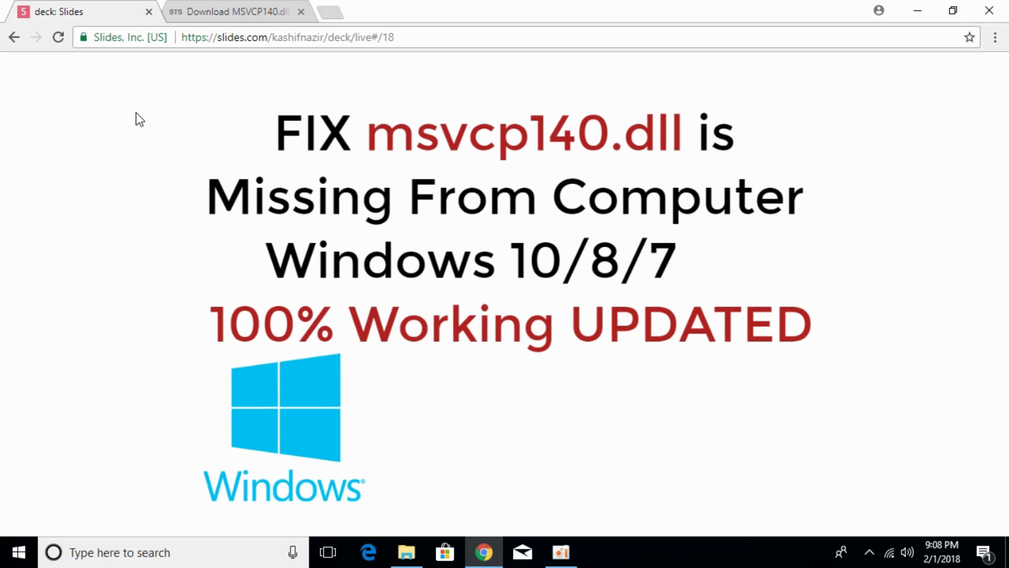
Go to the msvcp140.dll download page and scroll down to its Download Section.
click(227, 6)
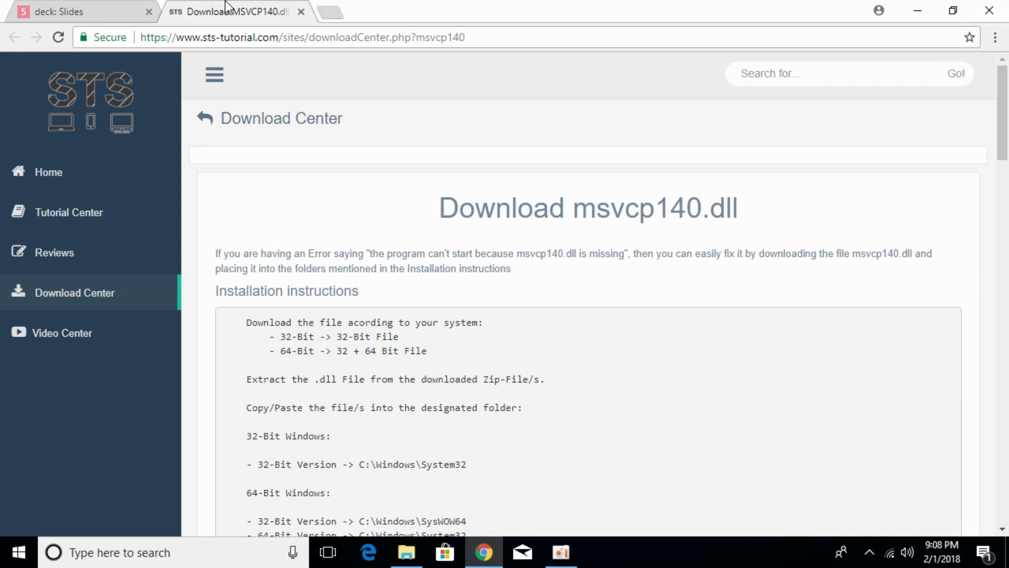
click(235, 37)
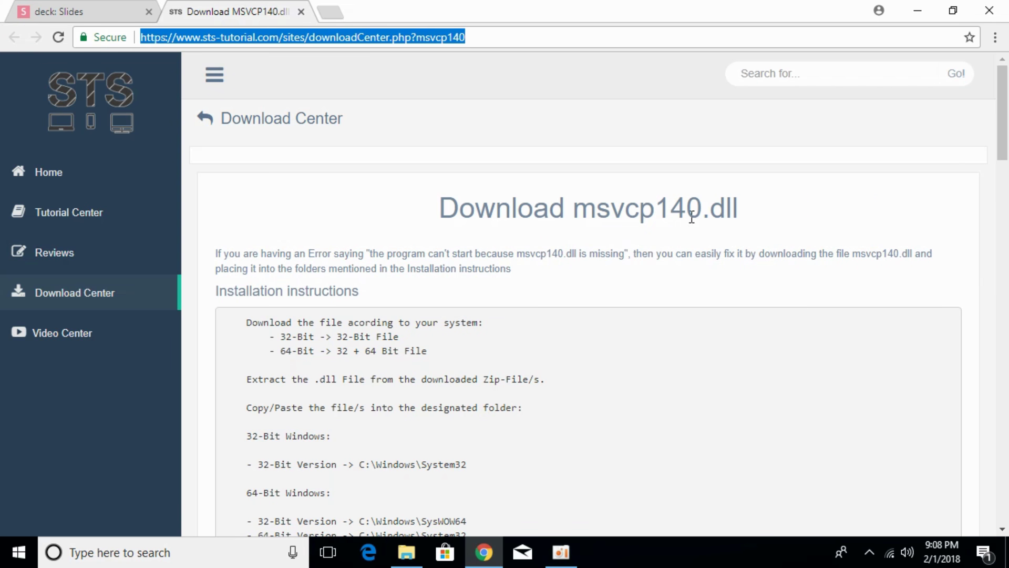
click(246, 219)
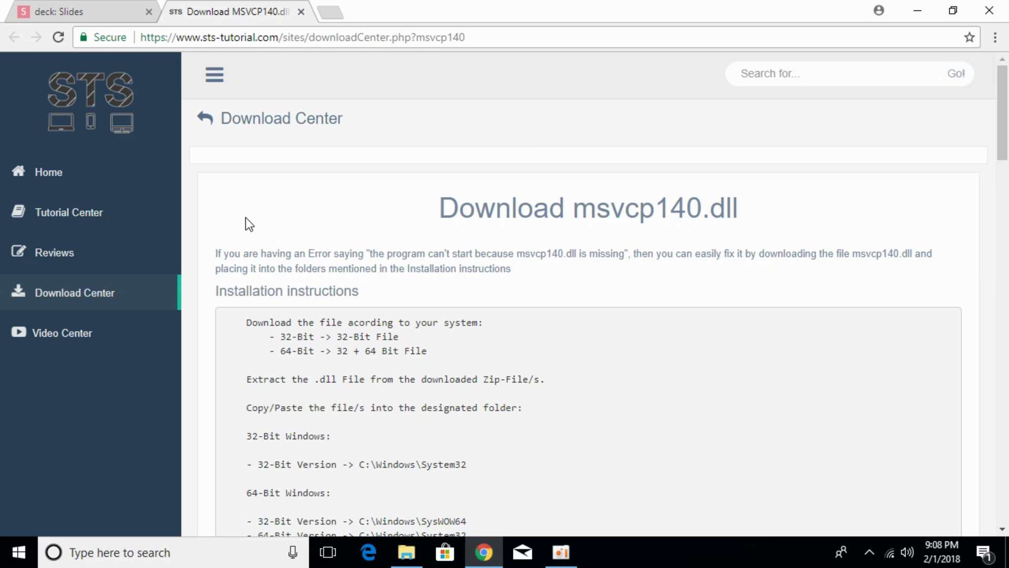
scroll(254, 220, down, 5)
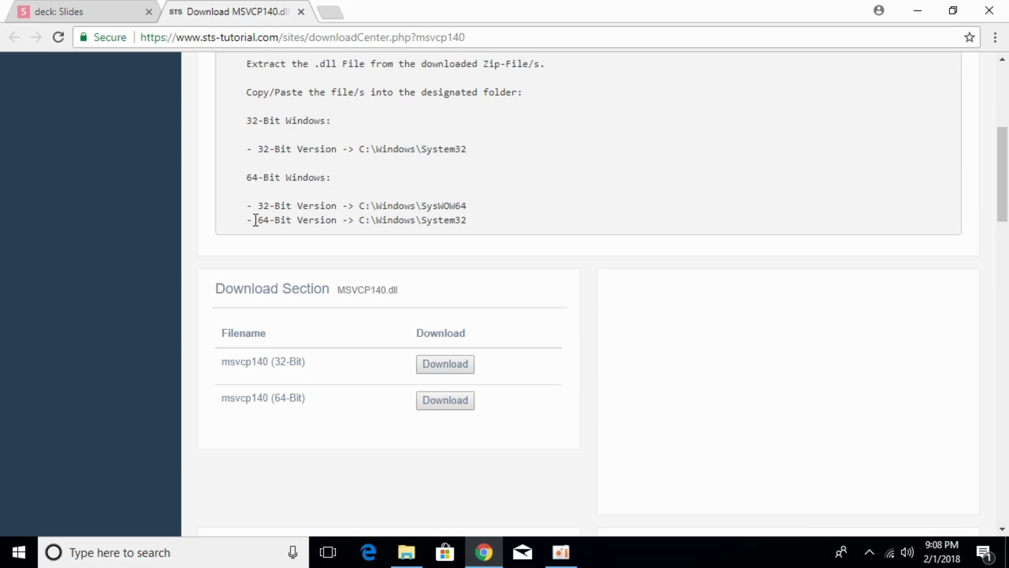
scroll(256, 219, down, 1)
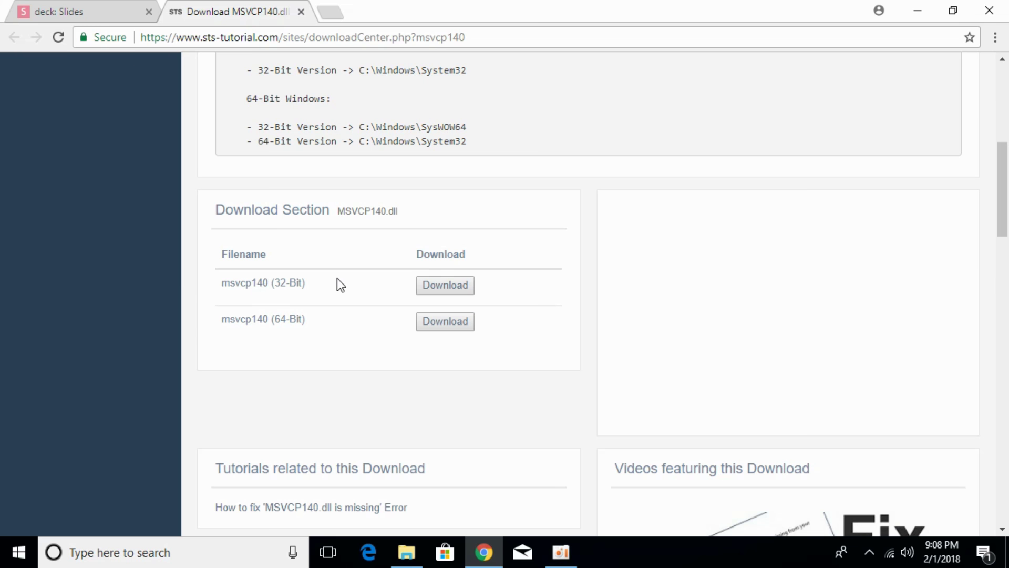
Start downloading the msvcp140 32-Bit and 64-Bit zips in new tabs, then show the desktop.
right_click(429, 287)
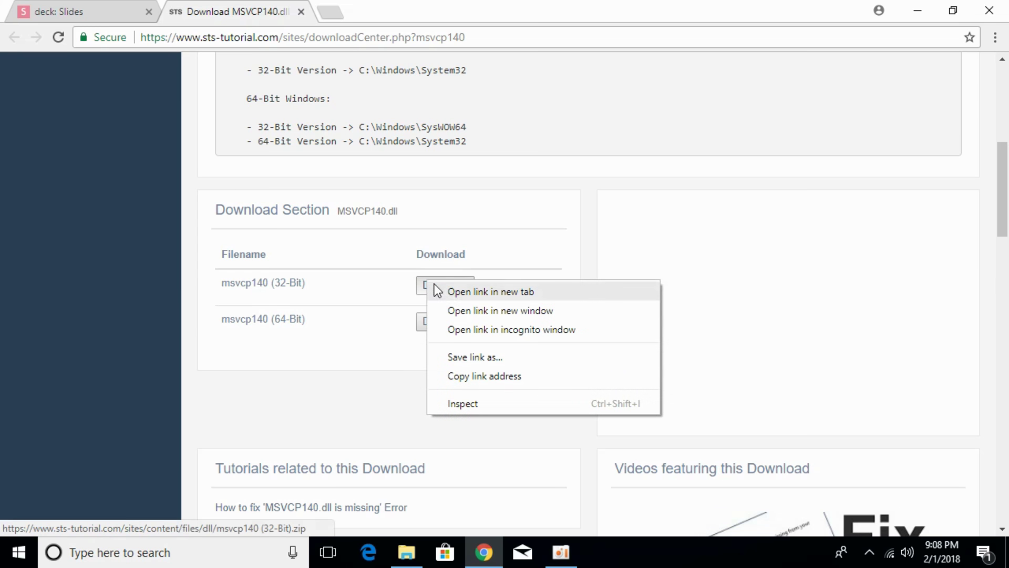
click(449, 291)
right_click(450, 327)
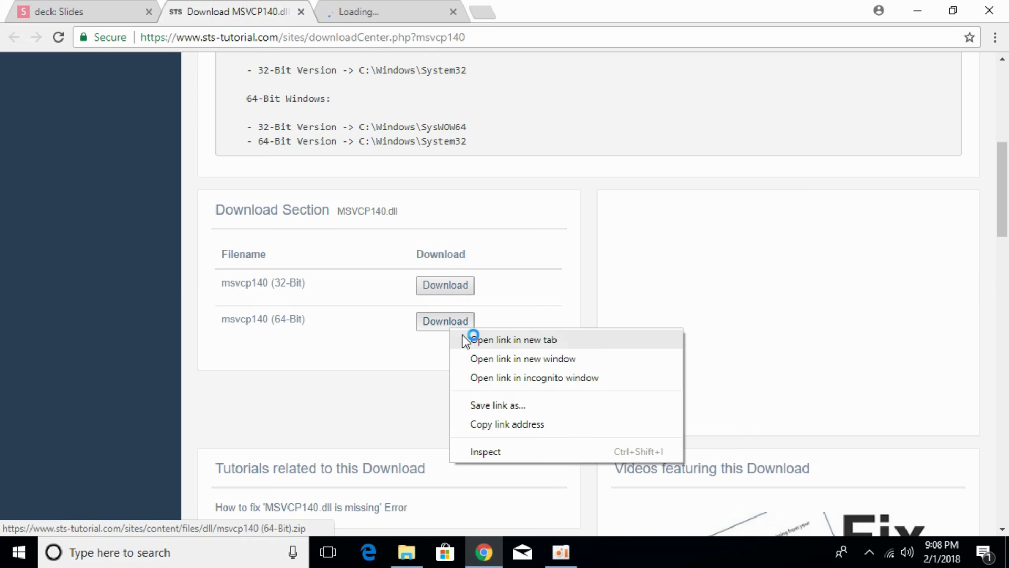
click(462, 336)
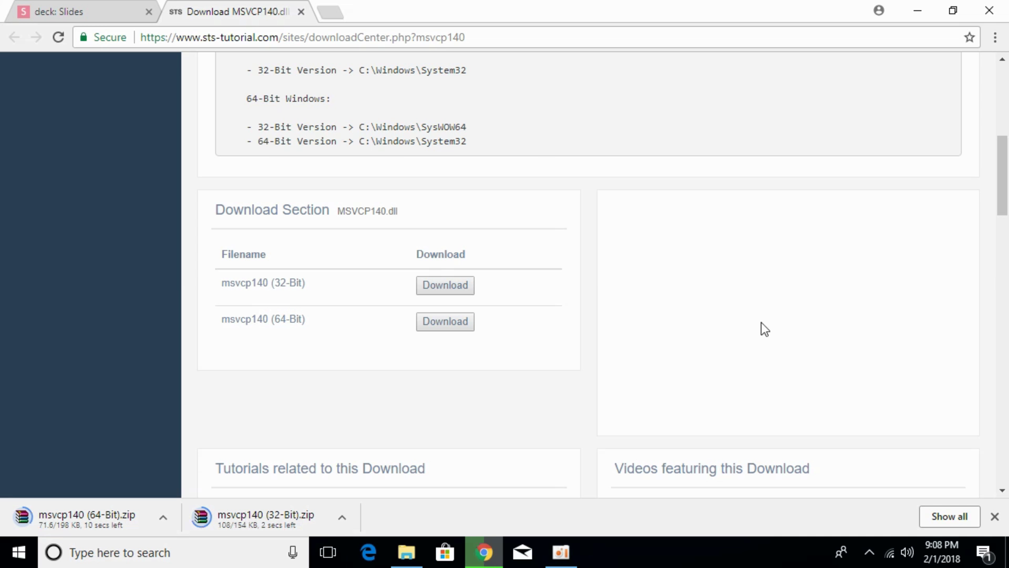
click(1007, 552)
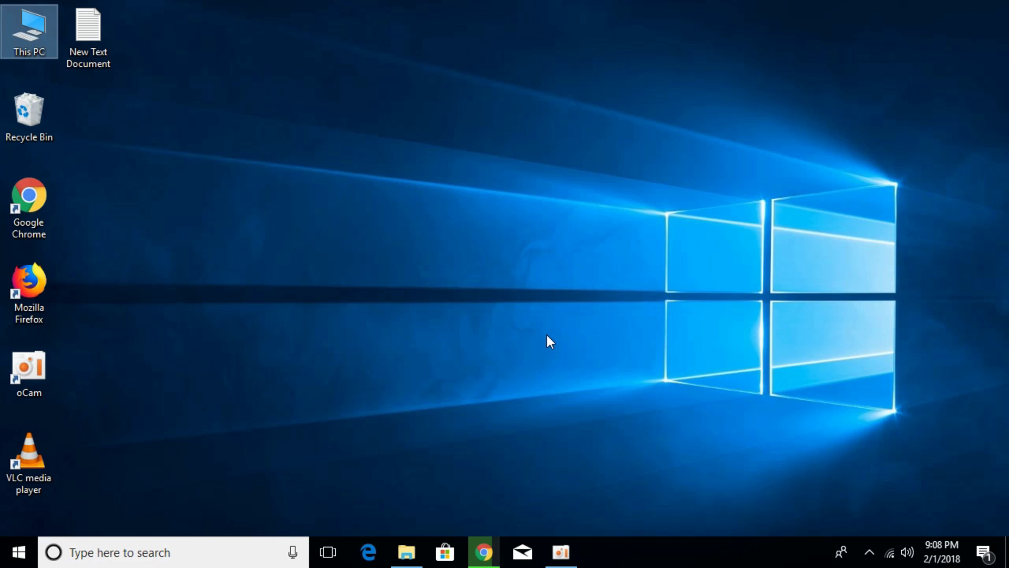
Open This PC's system properties, confirm a 64-bit OS with an x64 processor, then close it.
right_click(14, 36)
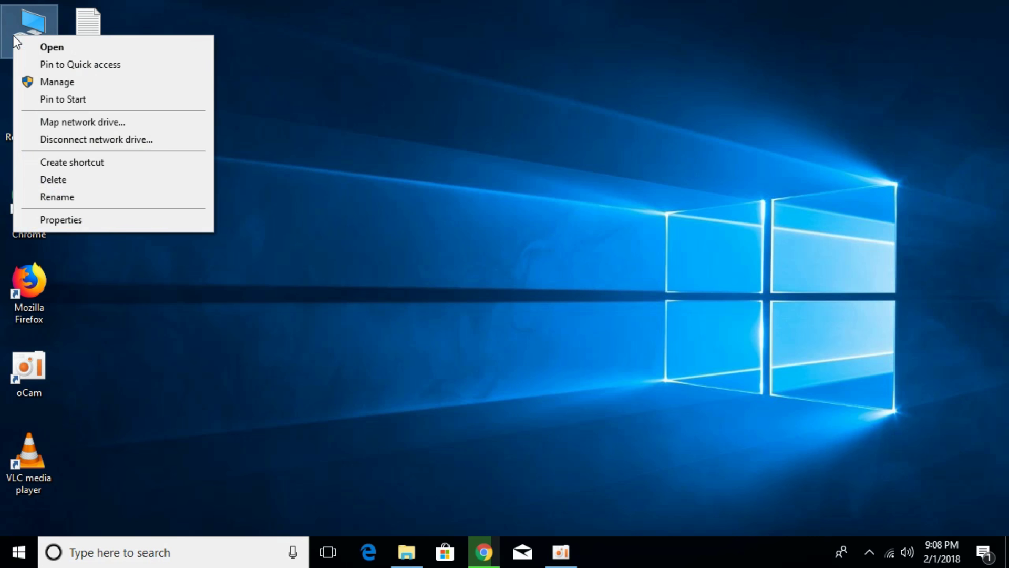
click(81, 221)
click(80, 221)
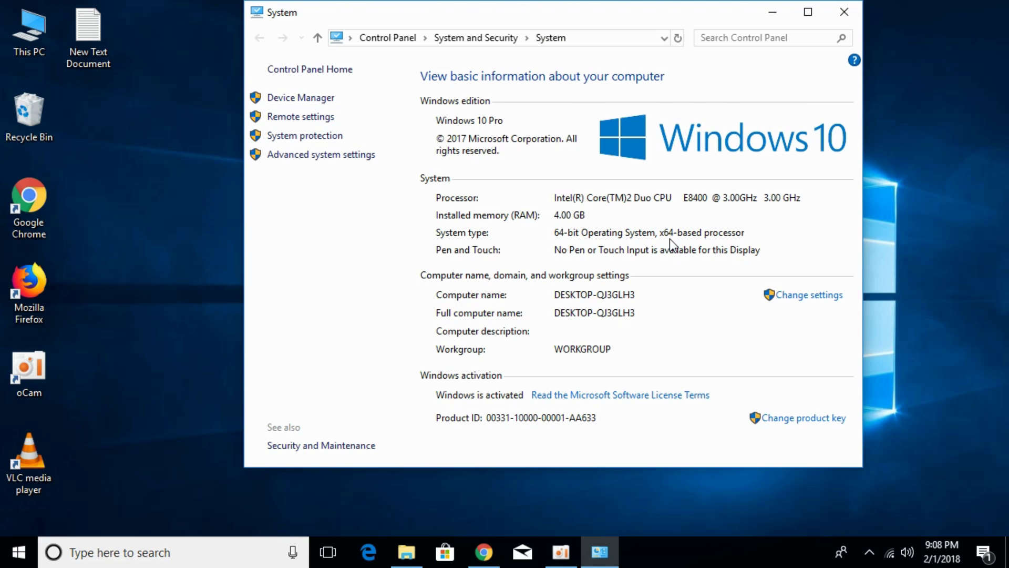
click(840, 11)
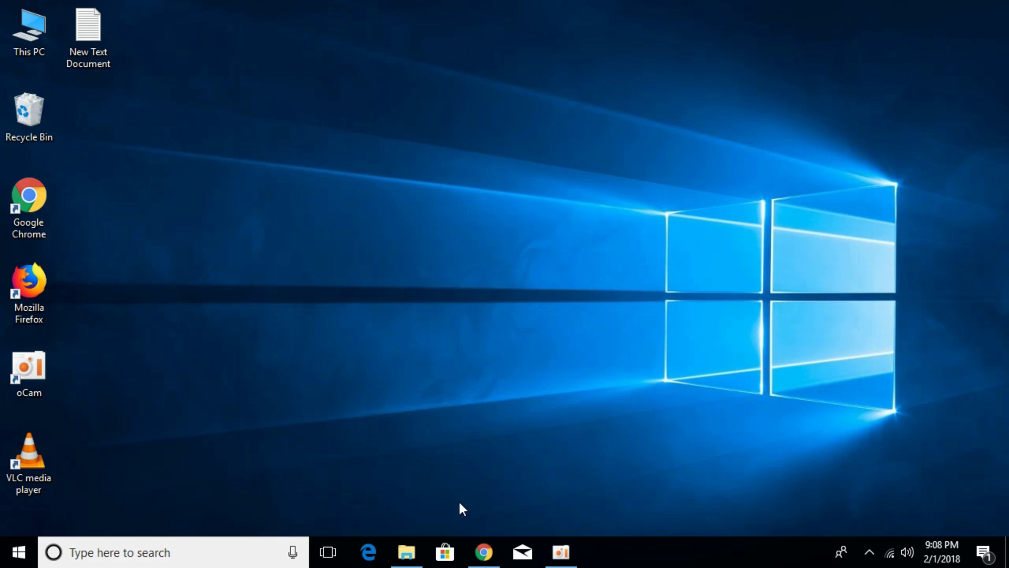
Open Downloads and extract the 32-Bit msvcp140 zip into a msvcp140 (32-Bit) folder.
click(484, 552)
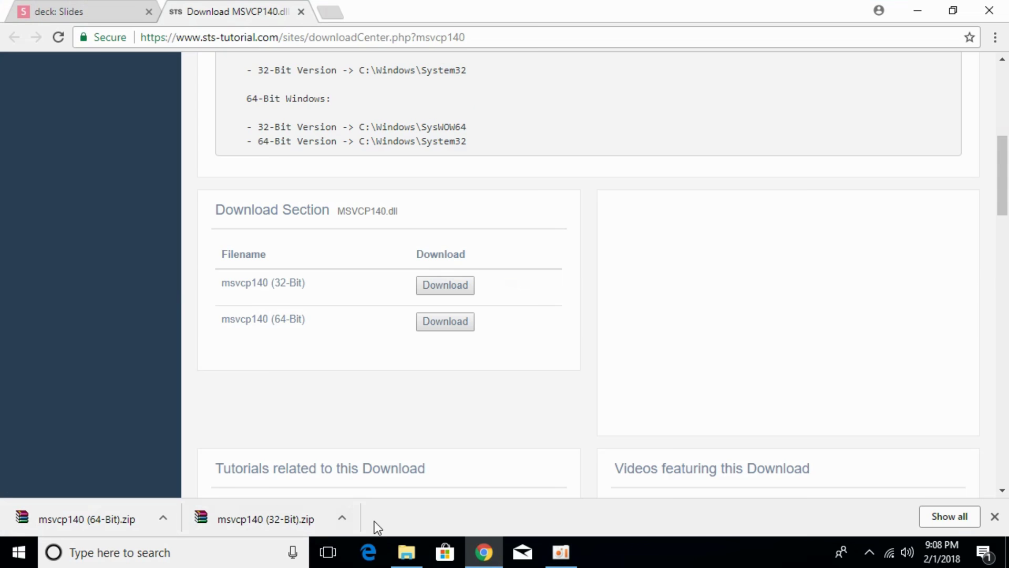
click(407, 552)
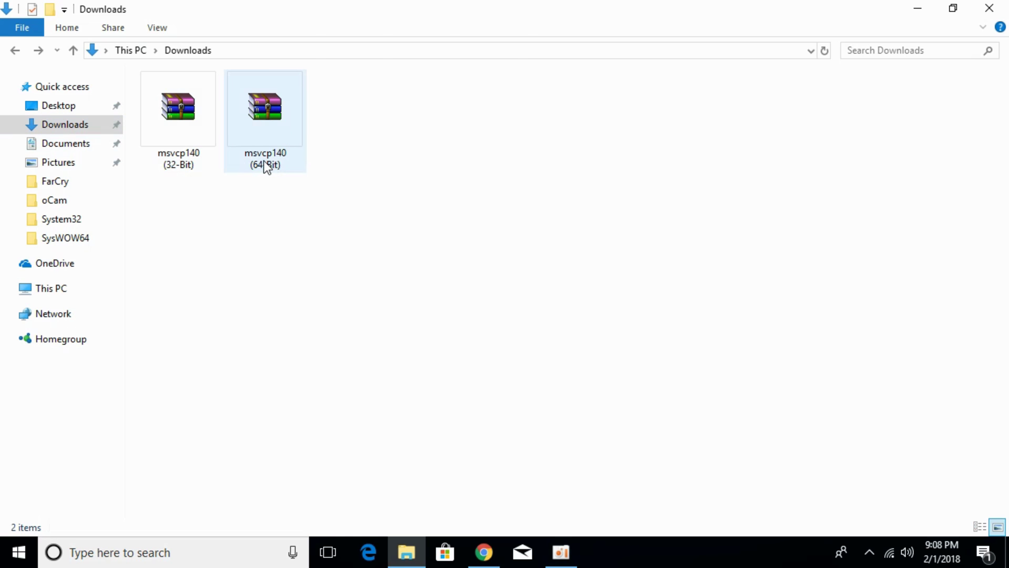
double_click(169, 134)
click(146, 123)
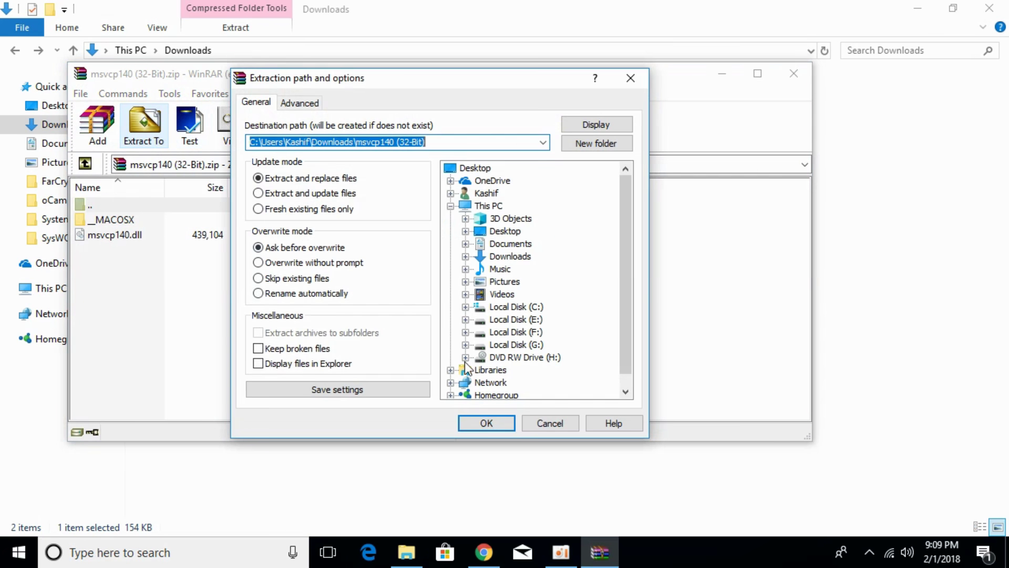
click(497, 426)
click(793, 74)
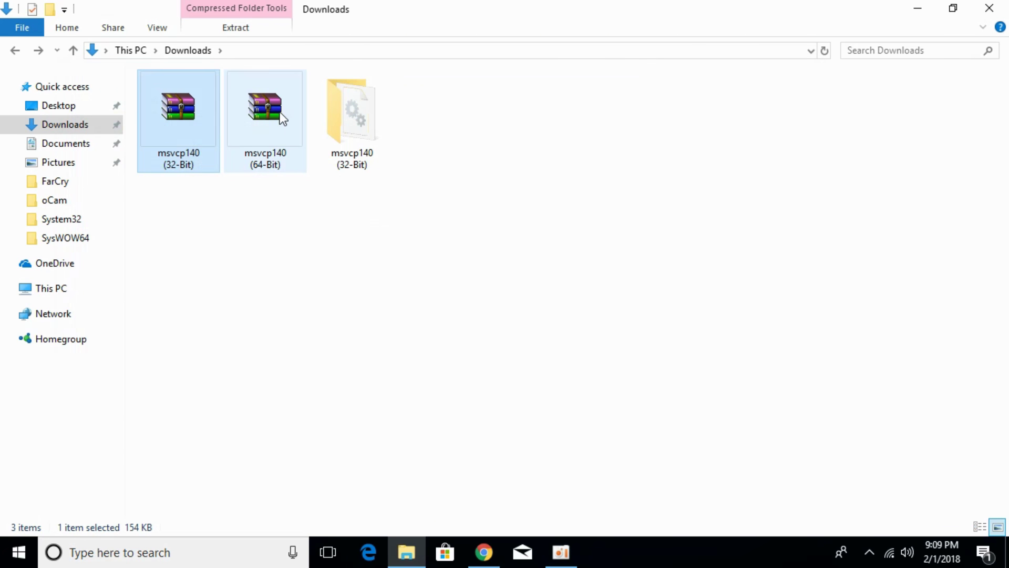
Extract the 64-Bit msvcp140 zip into a msvcp140 (64-Bit) folder and close WinRAR.
double_click(274, 113)
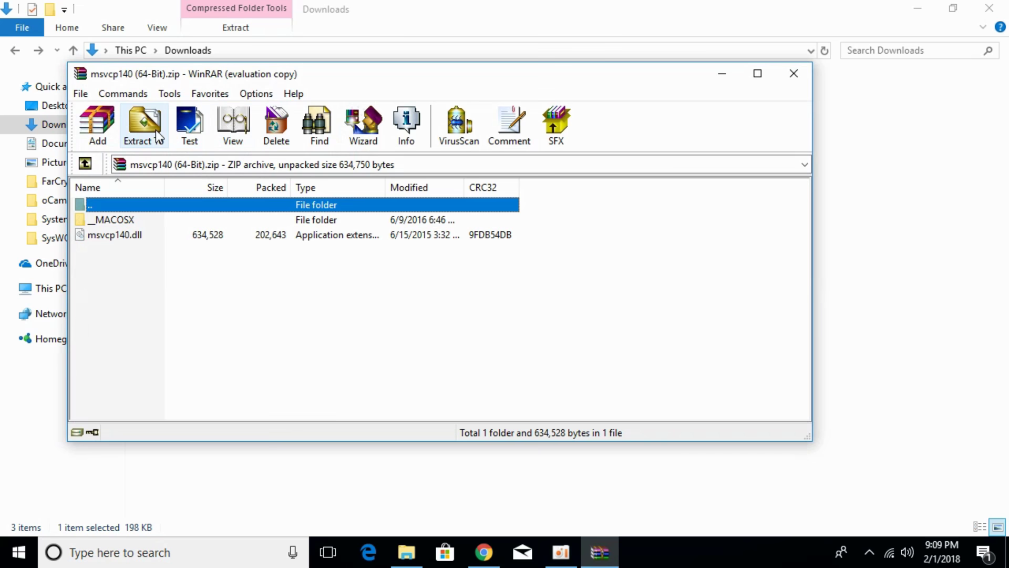
click(159, 137)
click(490, 421)
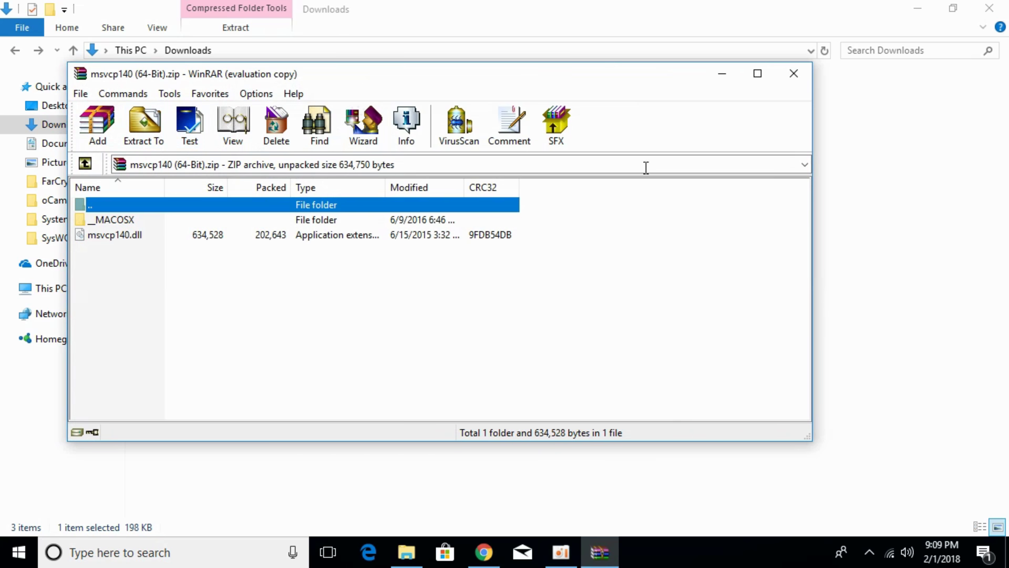
click(794, 75)
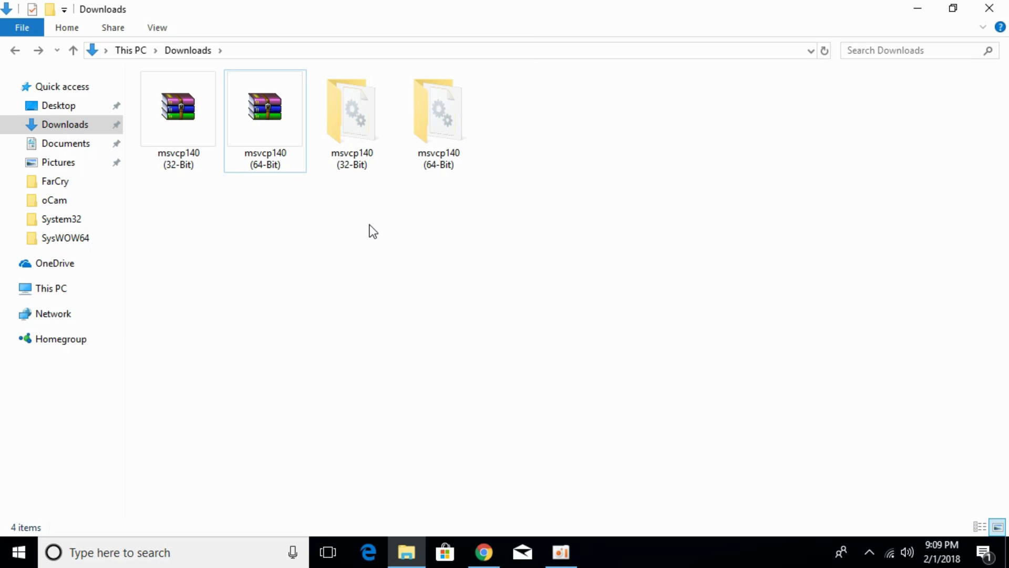
Copy msvcp140.dll from the extracted msvcp140 (32-Bit) folder.
double_click(354, 125)
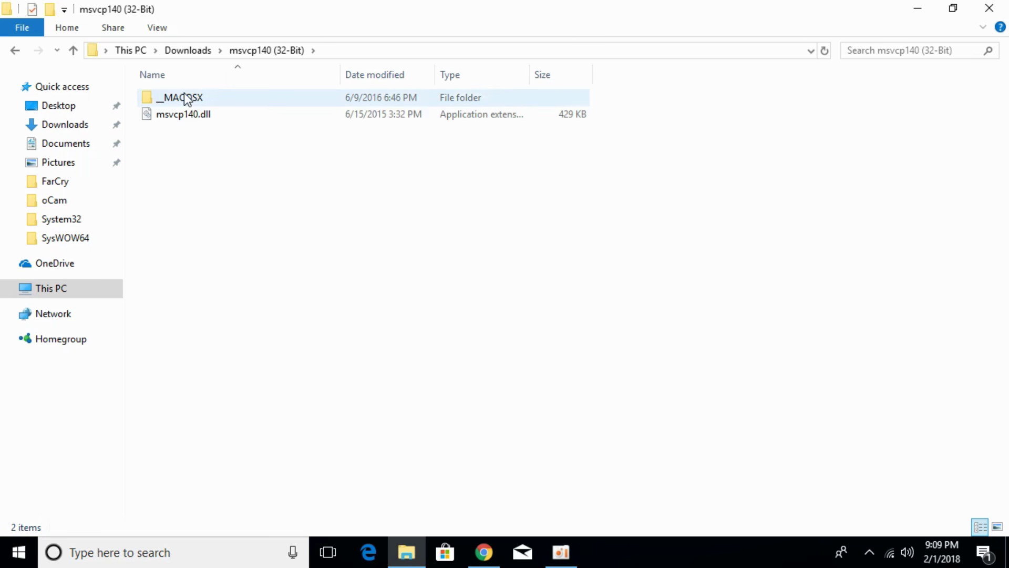
click(184, 115)
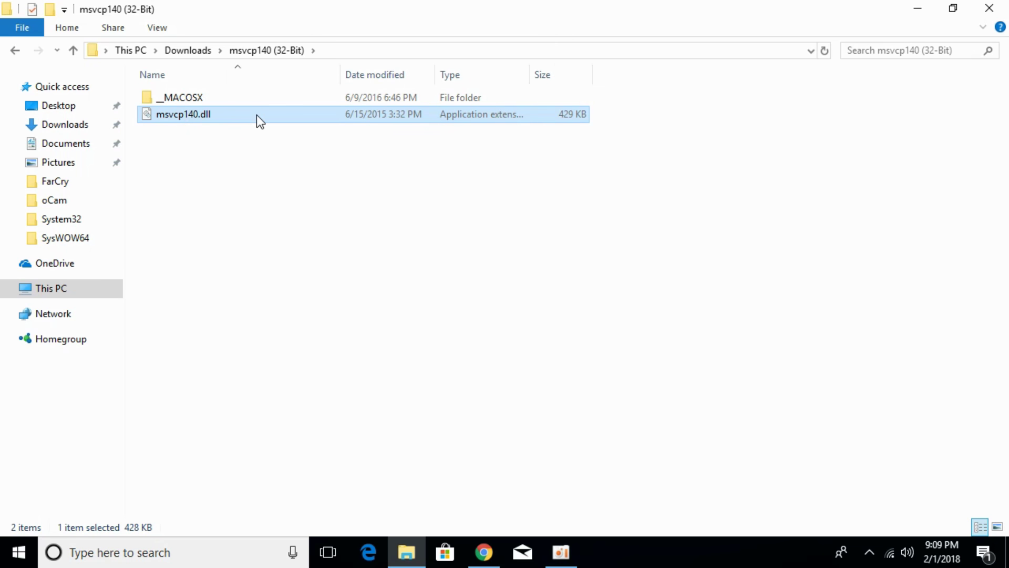
right_click(205, 116)
click(263, 333)
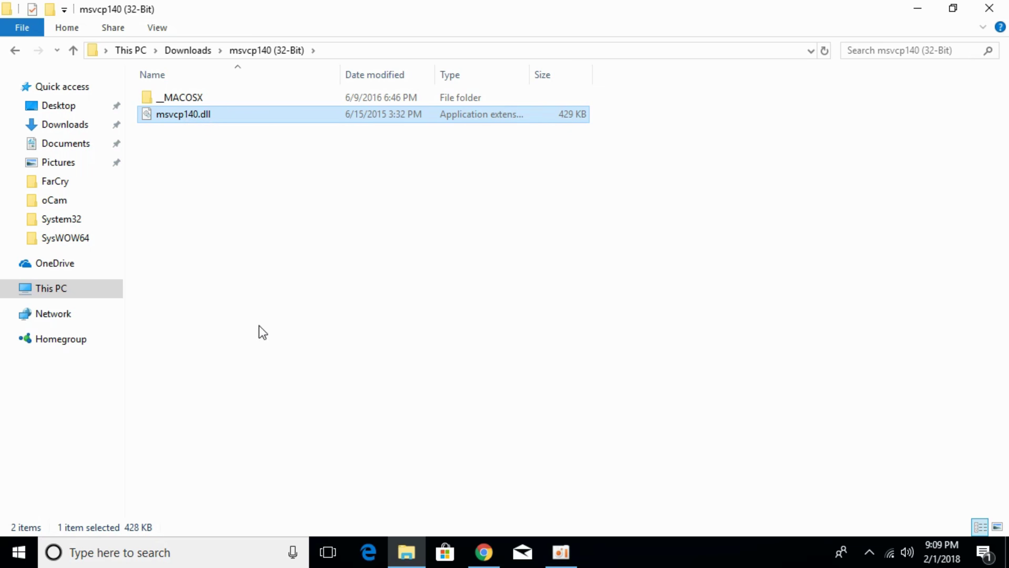
Open C:\Windows\System32 in a second File Explorer window.
right_click(63, 292)
click(127, 385)
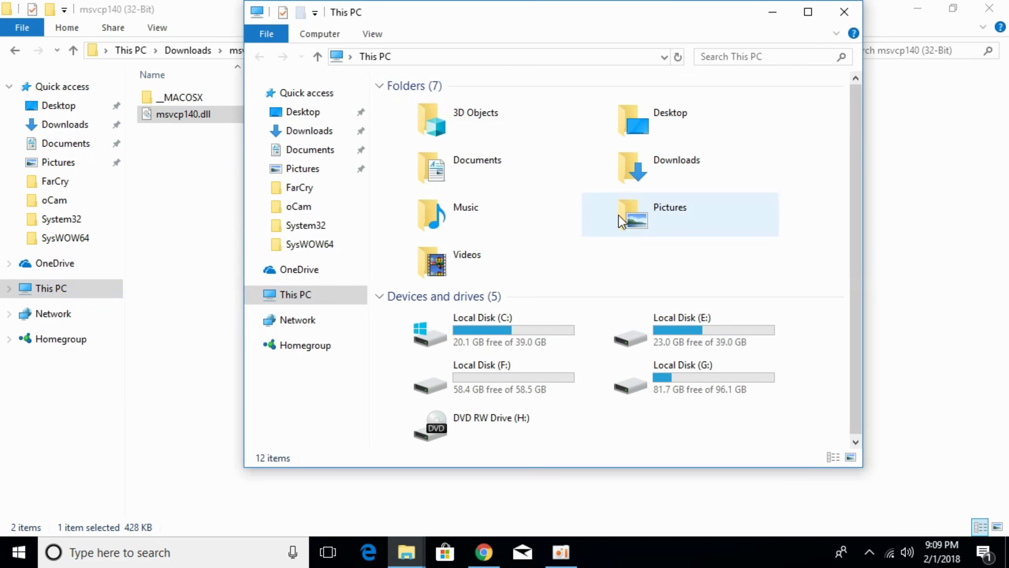
double_click(461, 331)
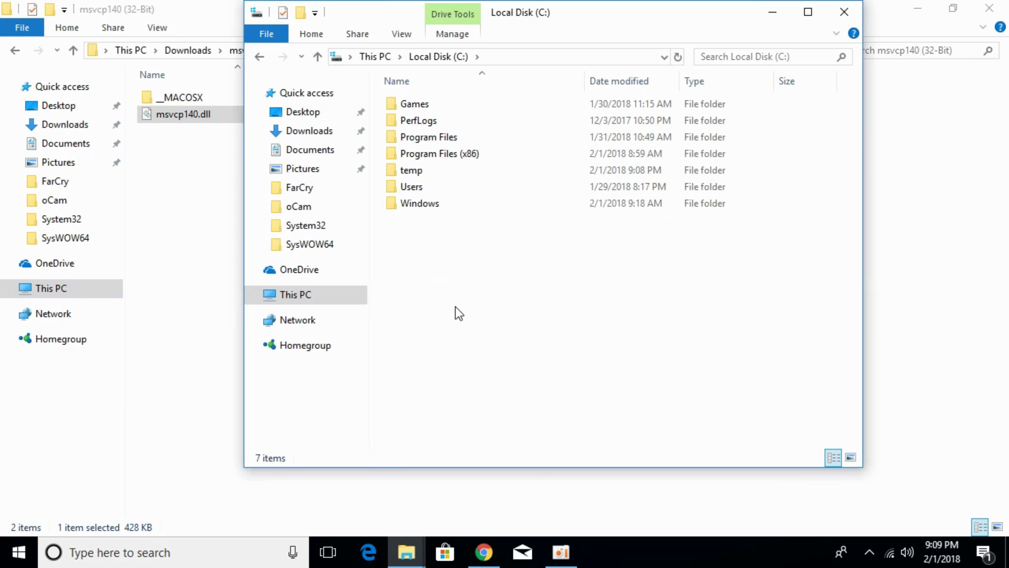
double_click(468, 206)
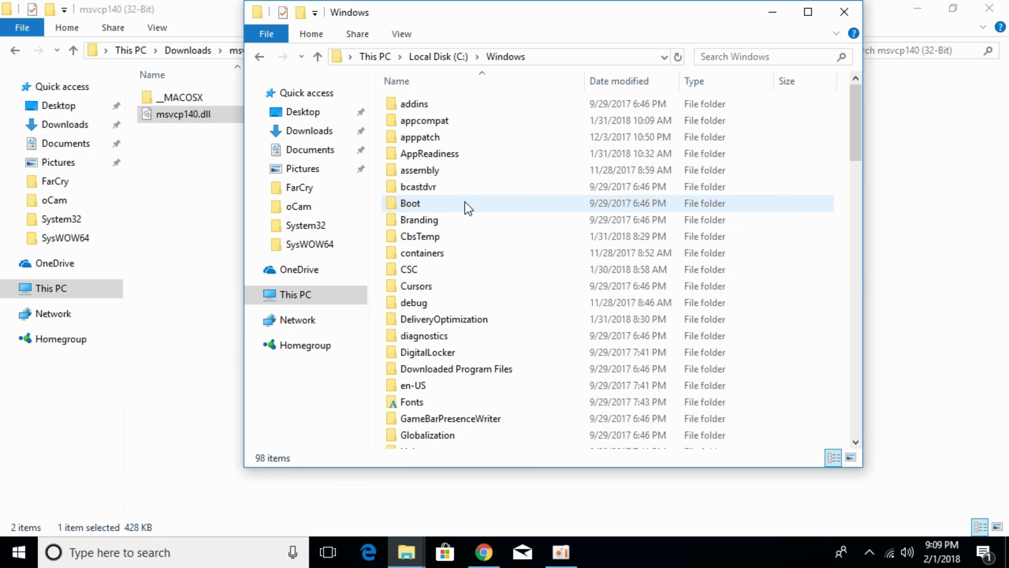
scroll(464, 206, down, 9)
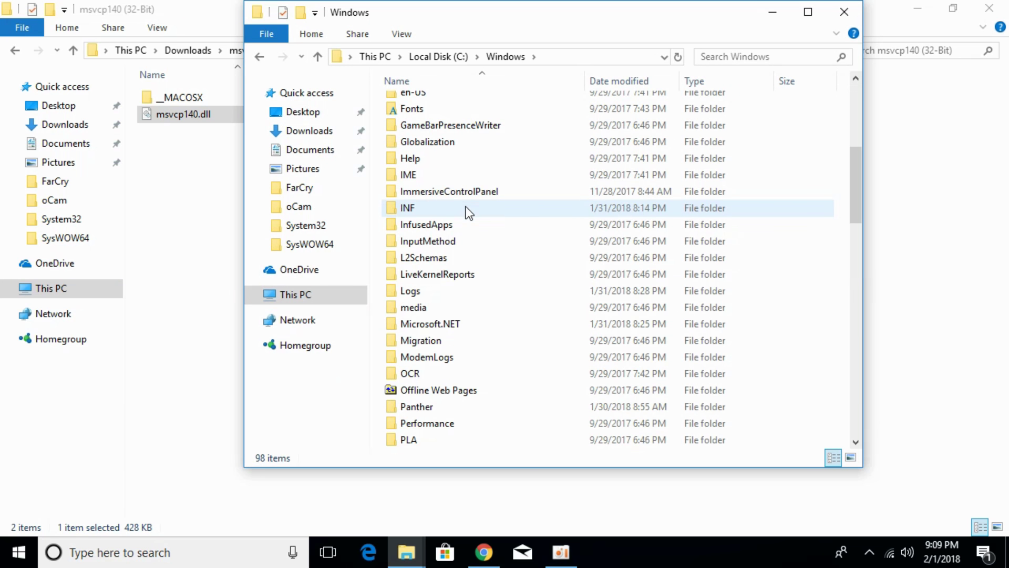
scroll(468, 213, down, 5)
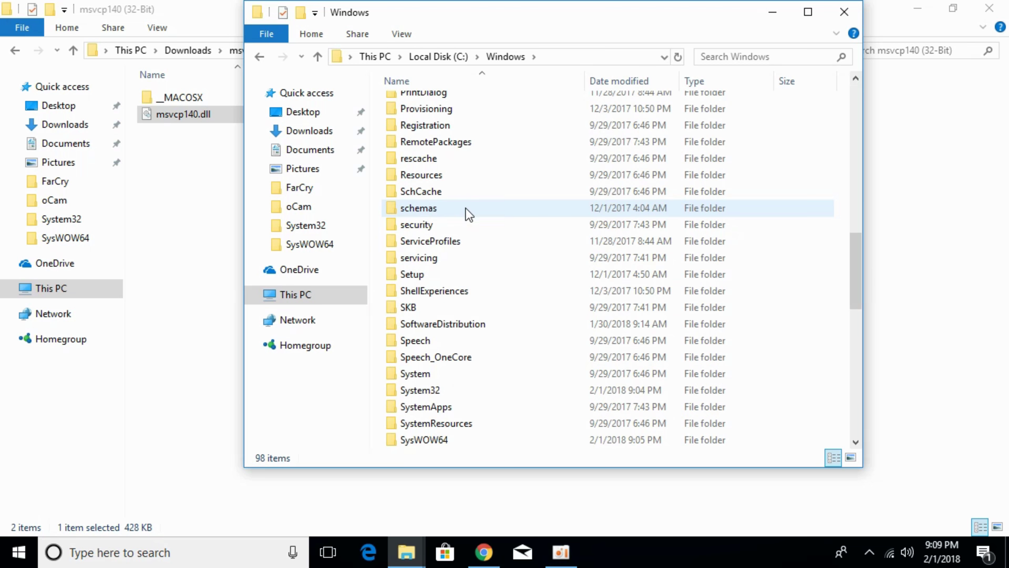
scroll(468, 213, down, 1)
click(414, 342)
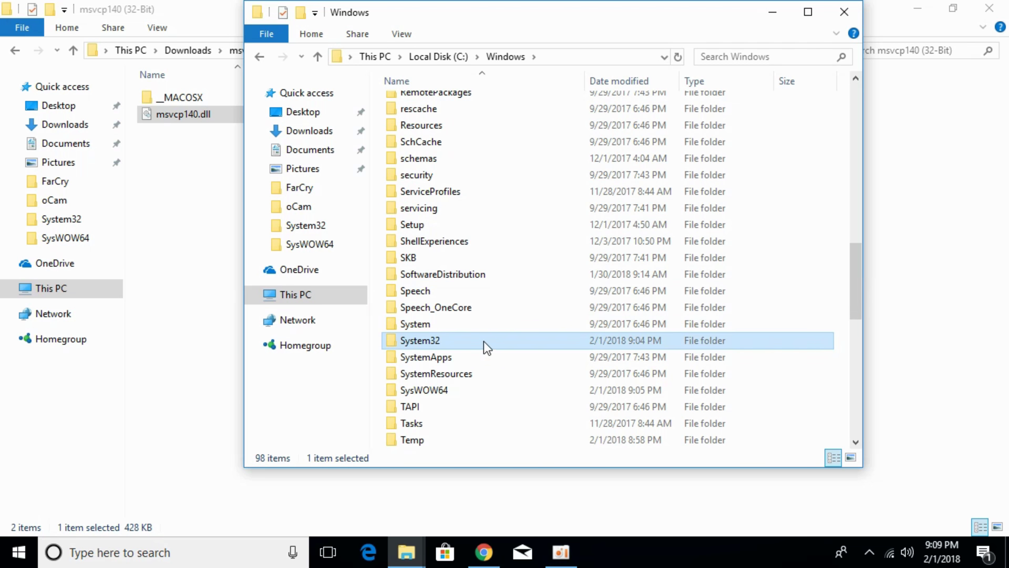
double_click(427, 343)
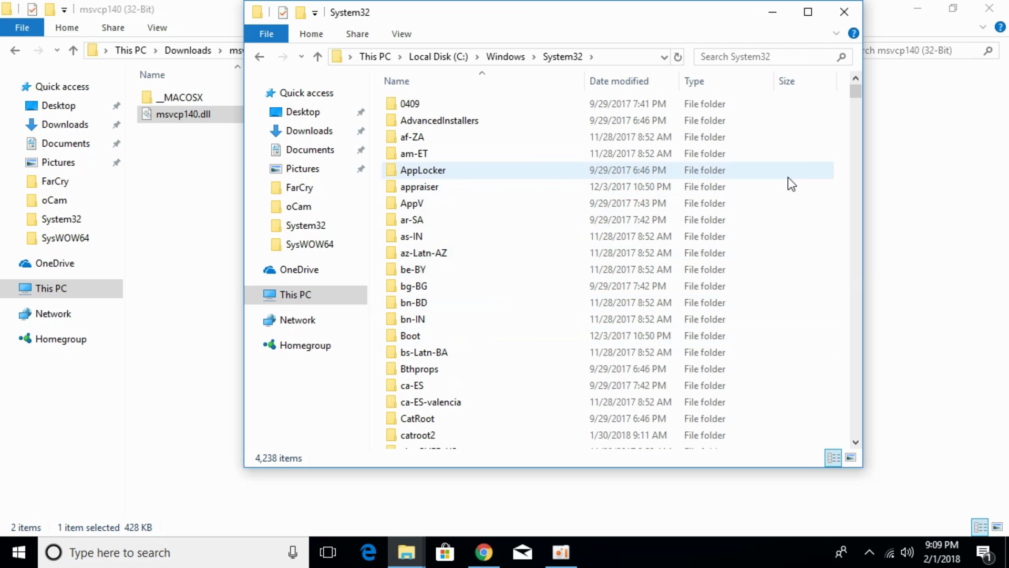
Paste the dll into System32 with administrator permission, then go back to Windows.
right_click(793, 204)
click(806, 282)
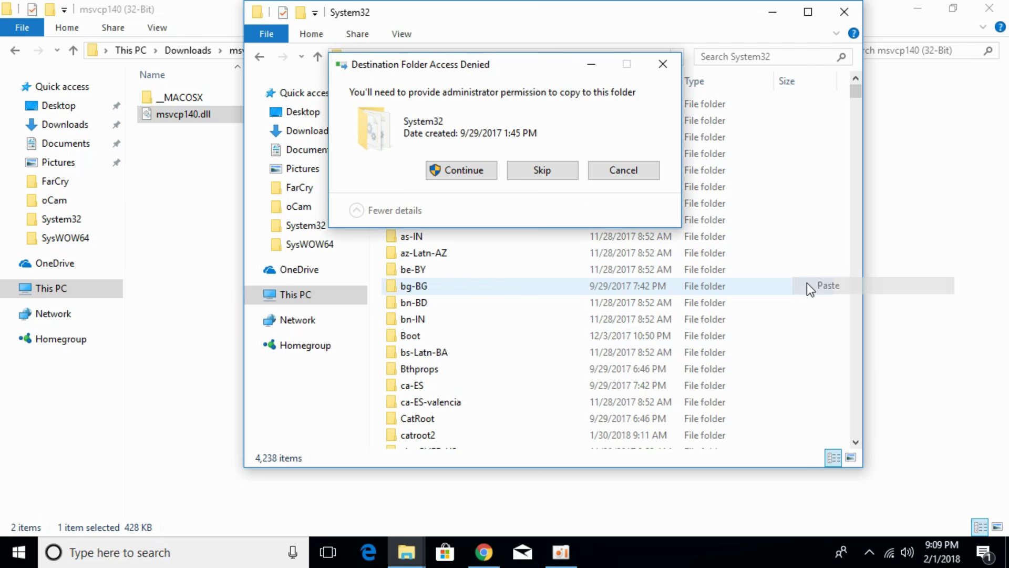
click(459, 175)
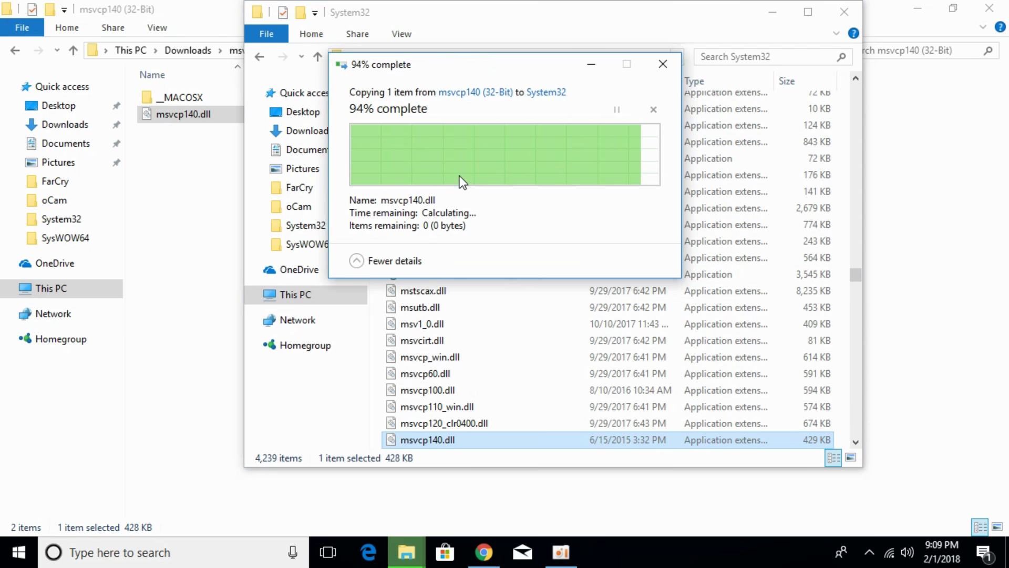
click(252, 55)
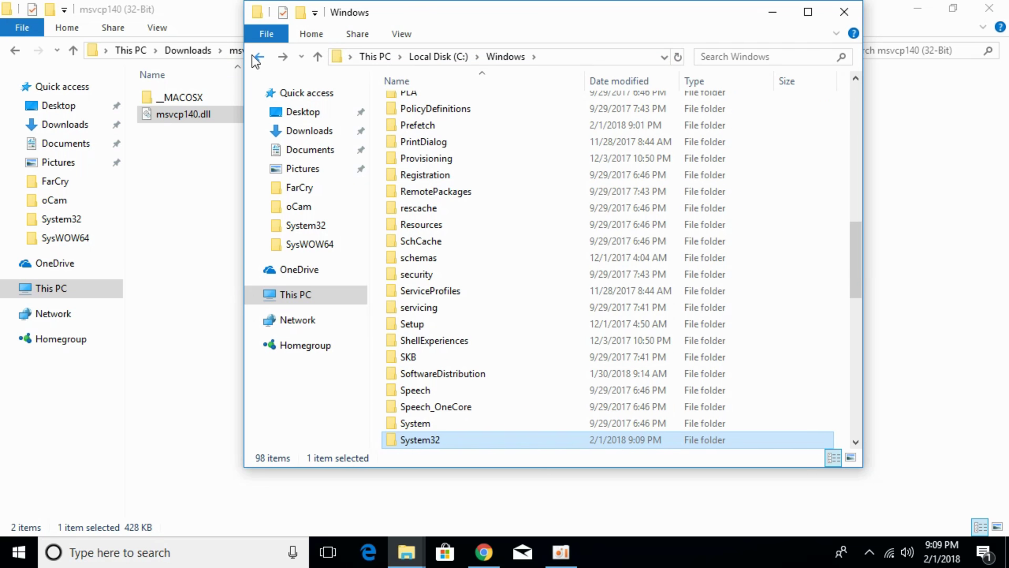
Copy msvcp140.dll from the msvcp140 (64-Bit) folder in Downloads.
click(16, 52)
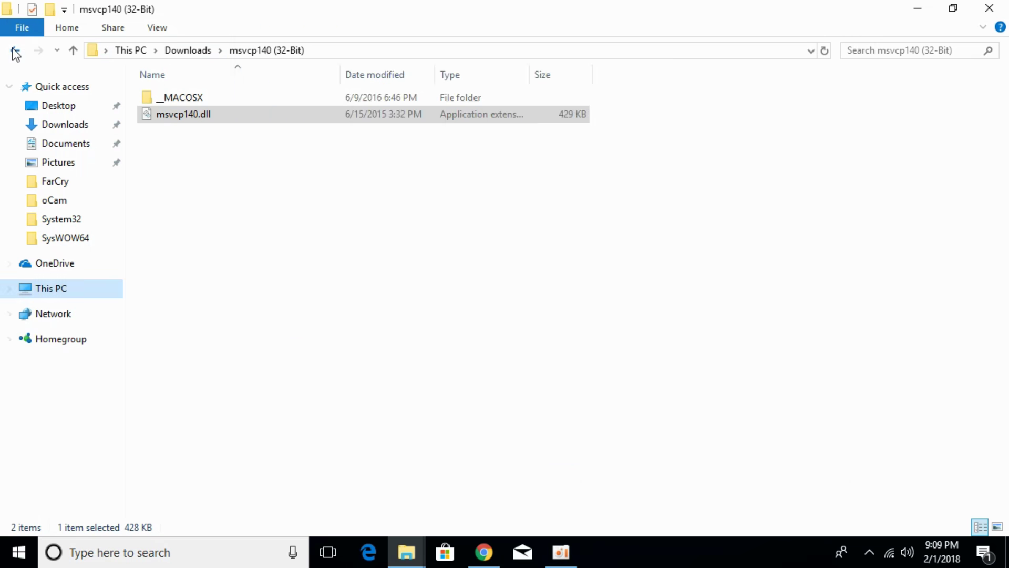
double_click(240, 113)
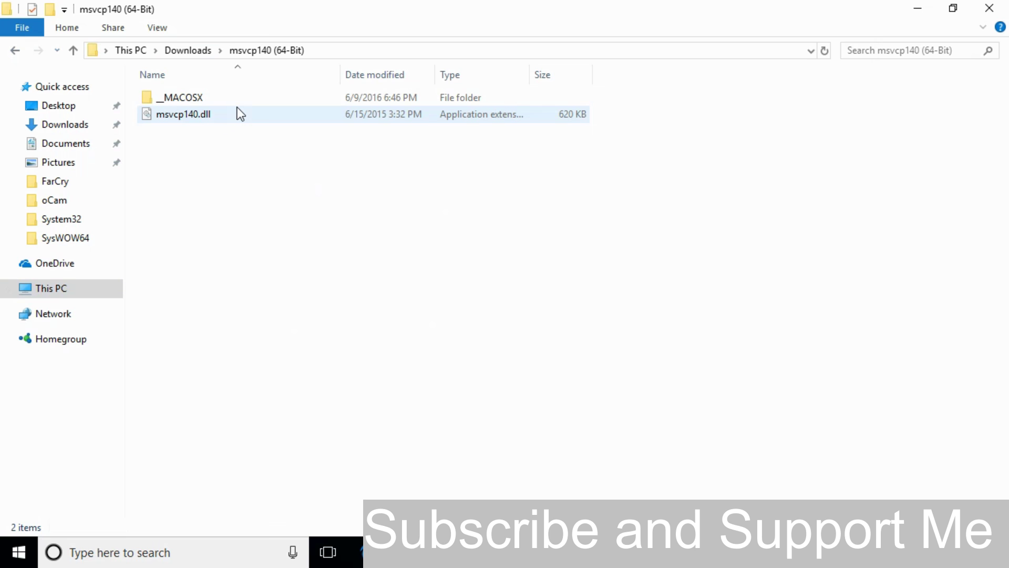
right_click(197, 115)
click(287, 336)
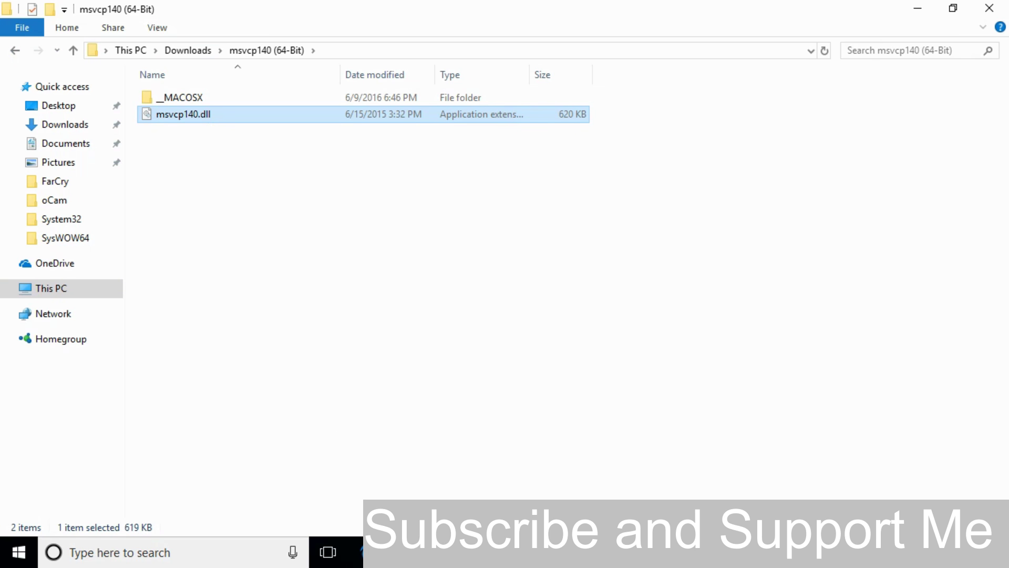
Paste it into System32, replacing the existing file with administrator permission, then return to Windows.
mouse_move(373, 552)
click(462, 494)
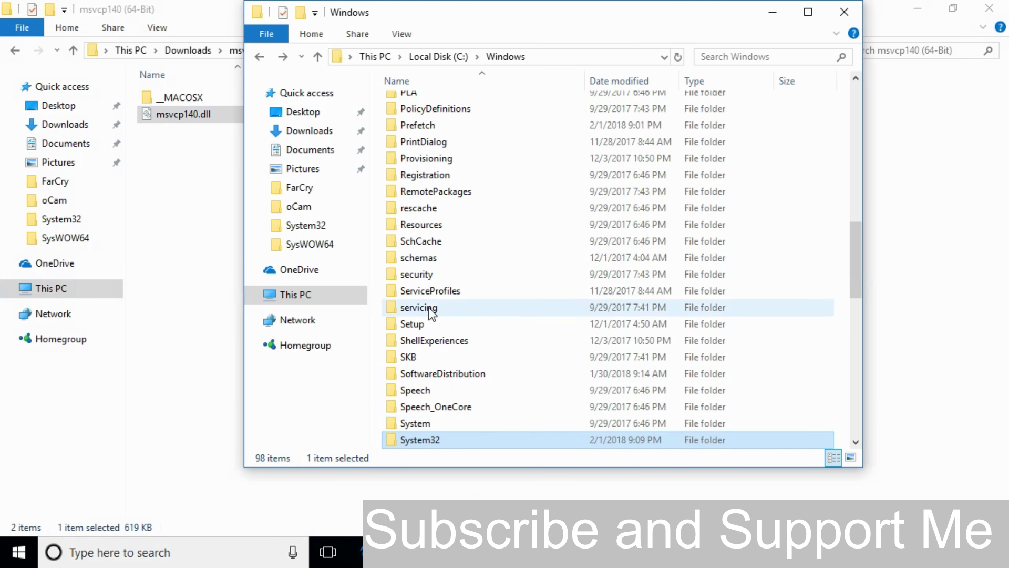
scroll(437, 271, down, 2)
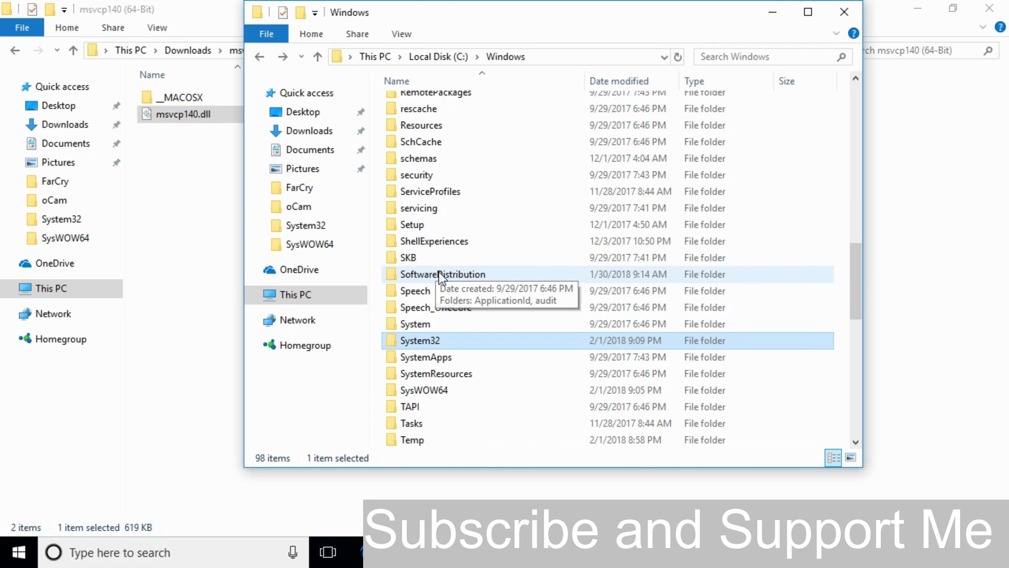
double_click(427, 341)
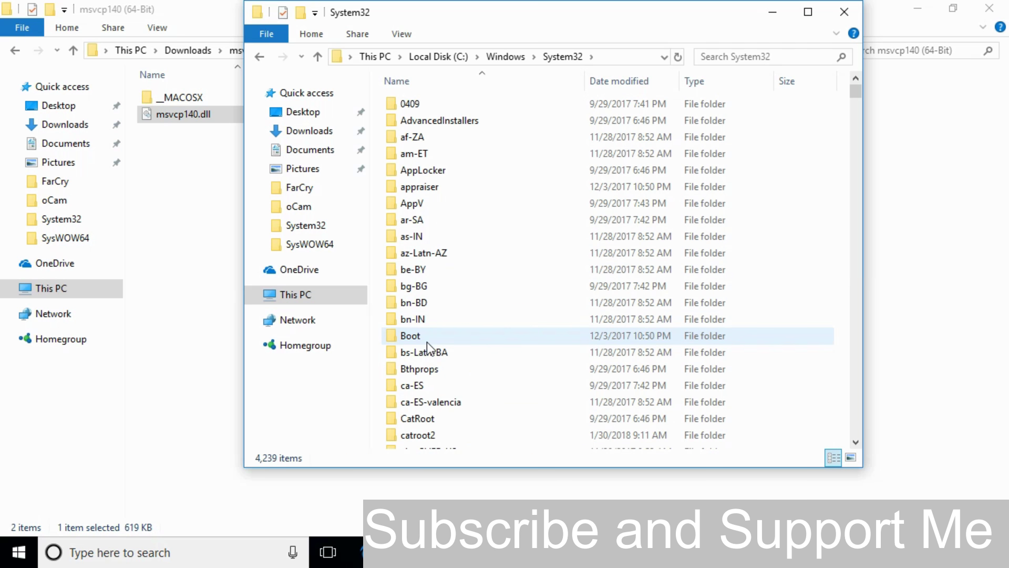
right_click(787, 185)
click(812, 272)
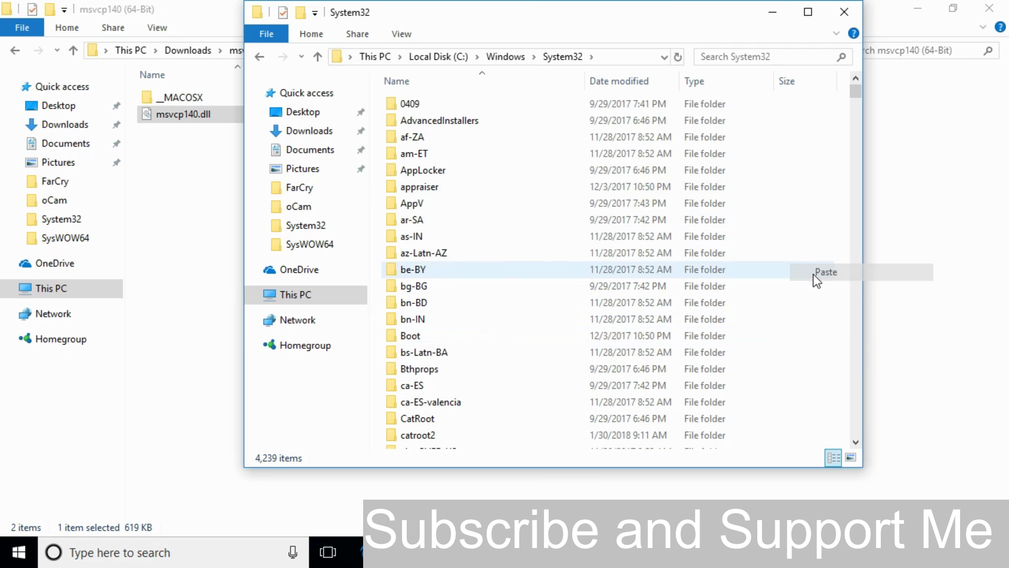
click(420, 153)
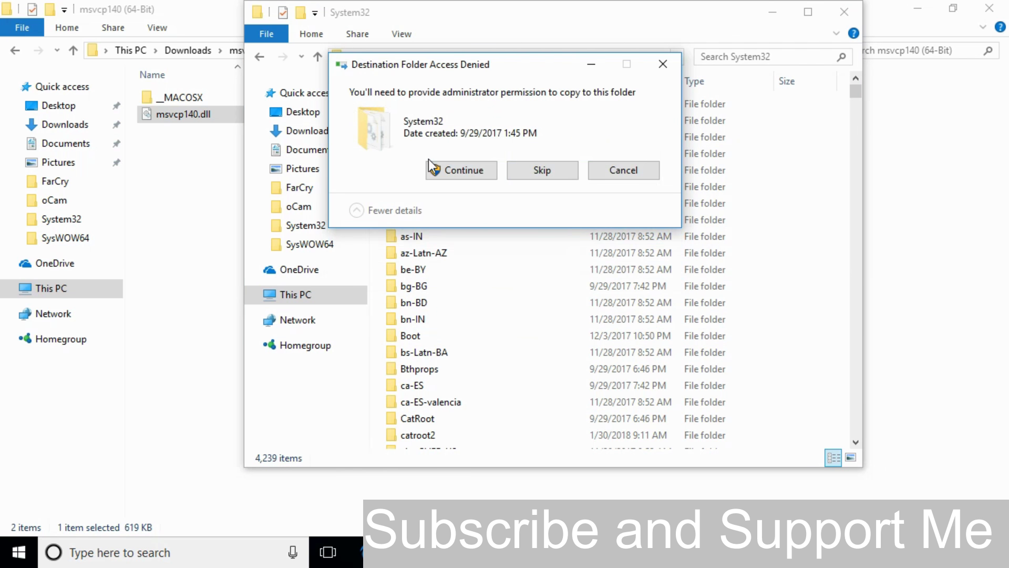
click(456, 169)
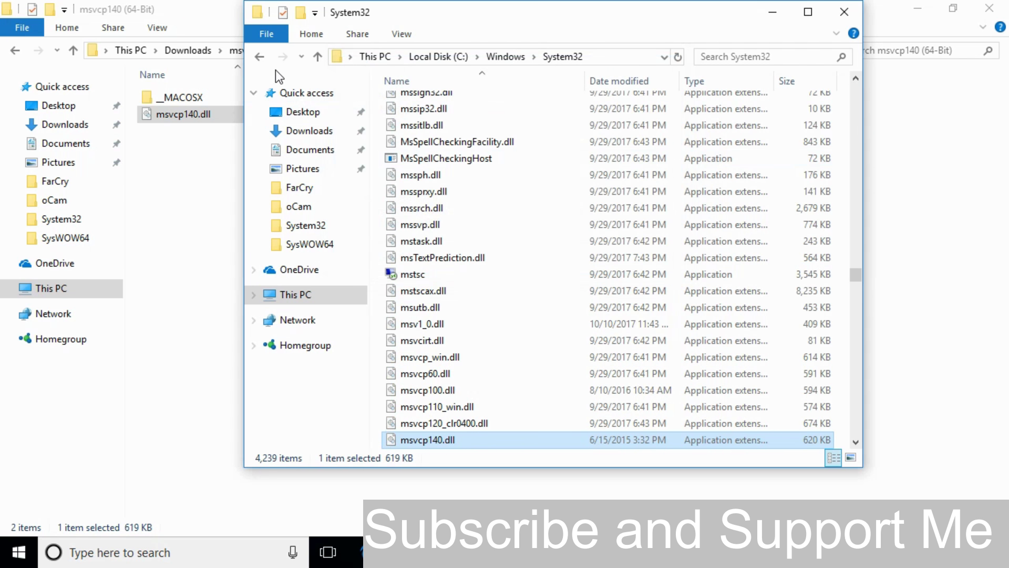
click(268, 61)
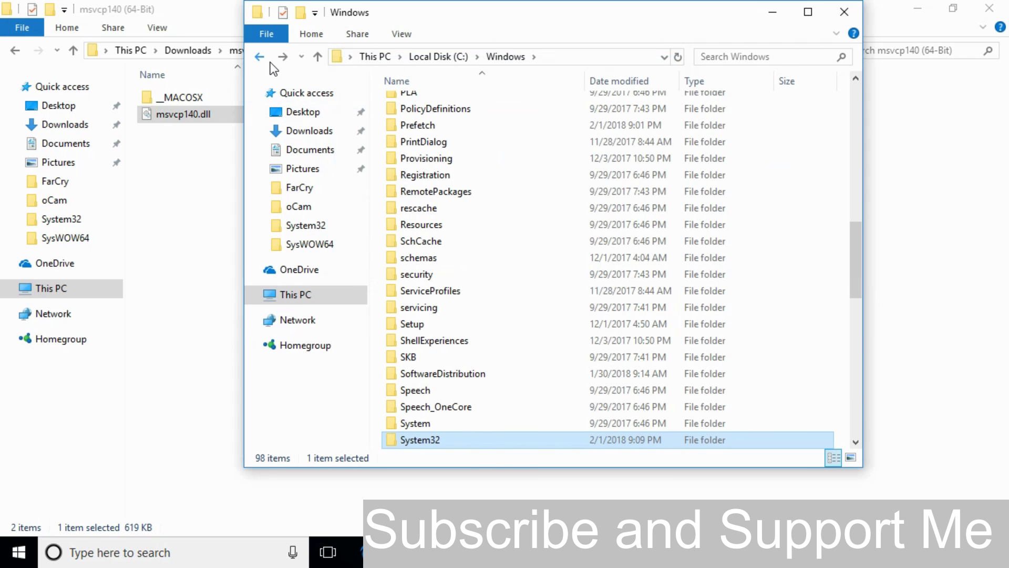
Copy msvcp140.dll from the msvcp140 (32-Bit) folder in Downloads.
click(16, 53)
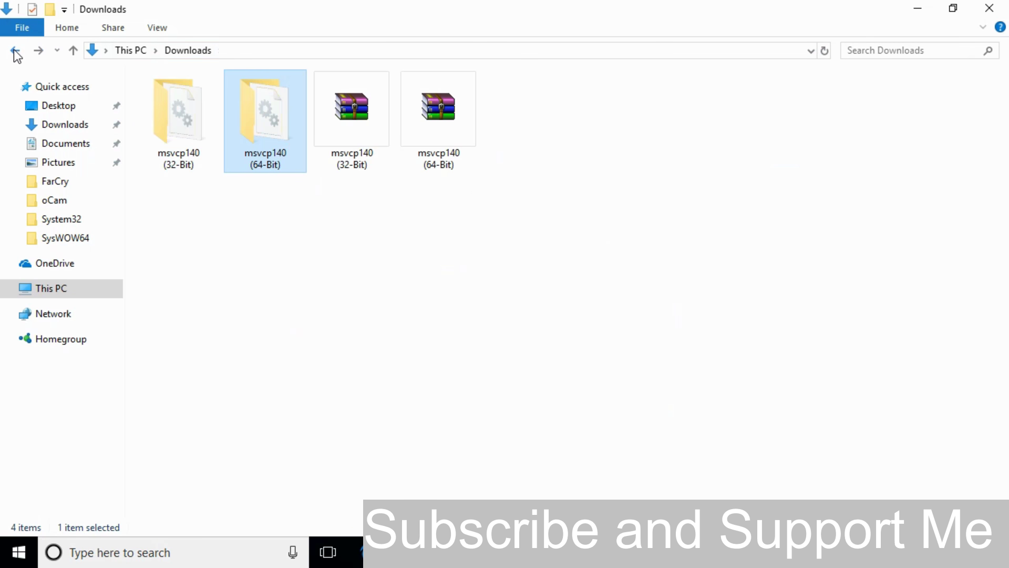
double_click(206, 131)
right_click(205, 118)
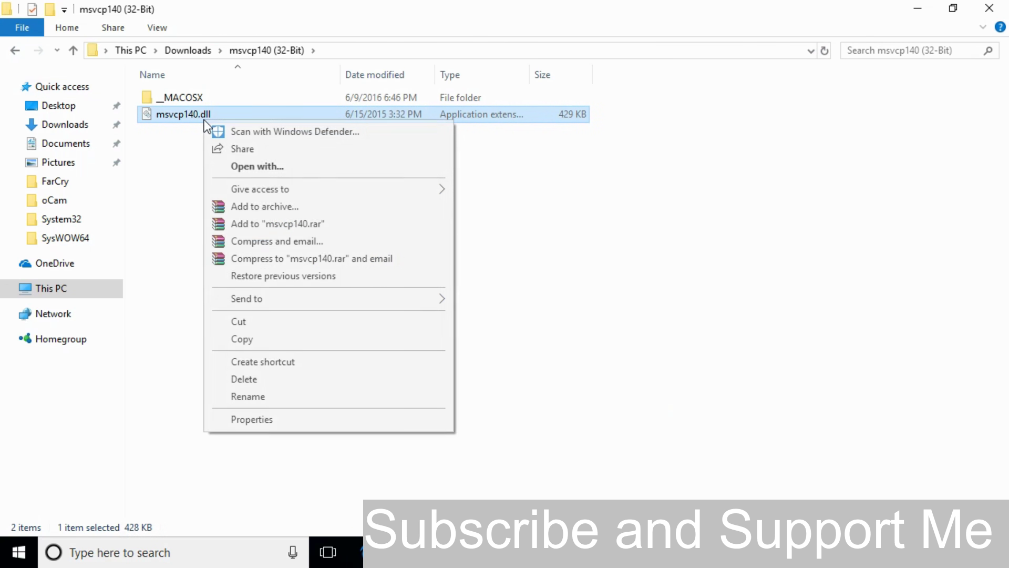
click(278, 344)
Paste it into C:\Windows\SysWOW64 with administrator permission, then go back to Windows.
mouse_move(402, 552)
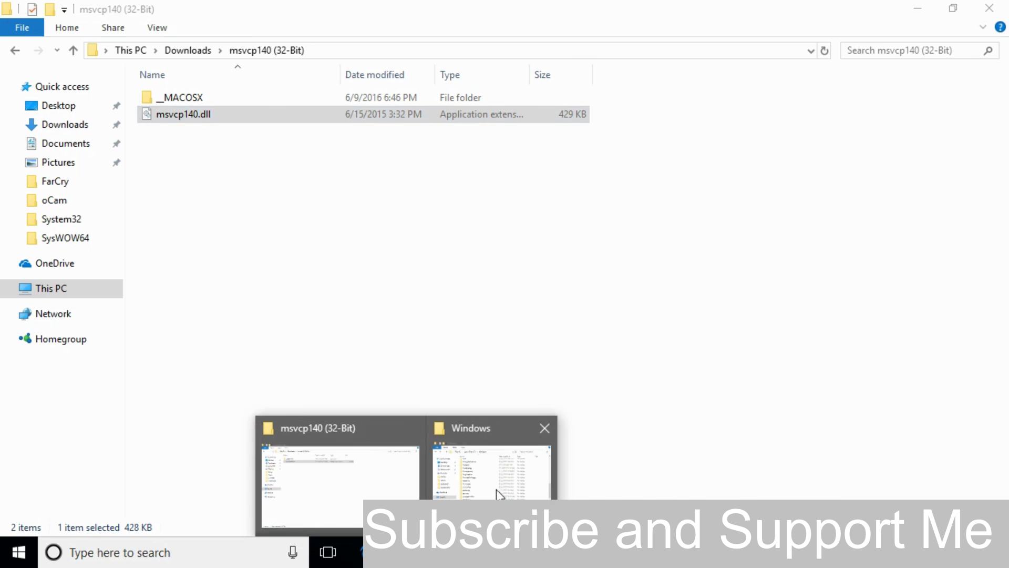
click(510, 464)
scroll(481, 304, down, 4)
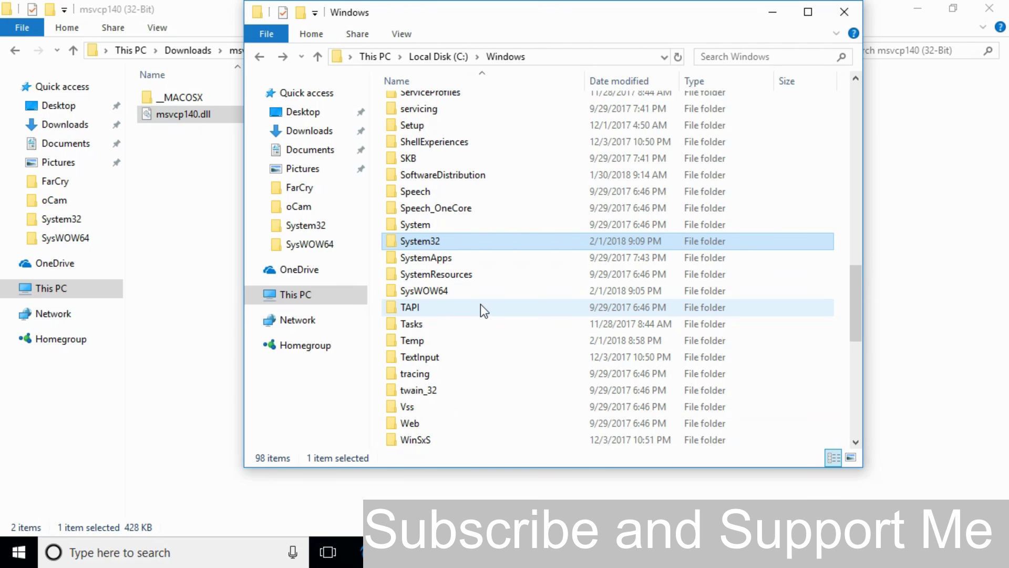
click(415, 292)
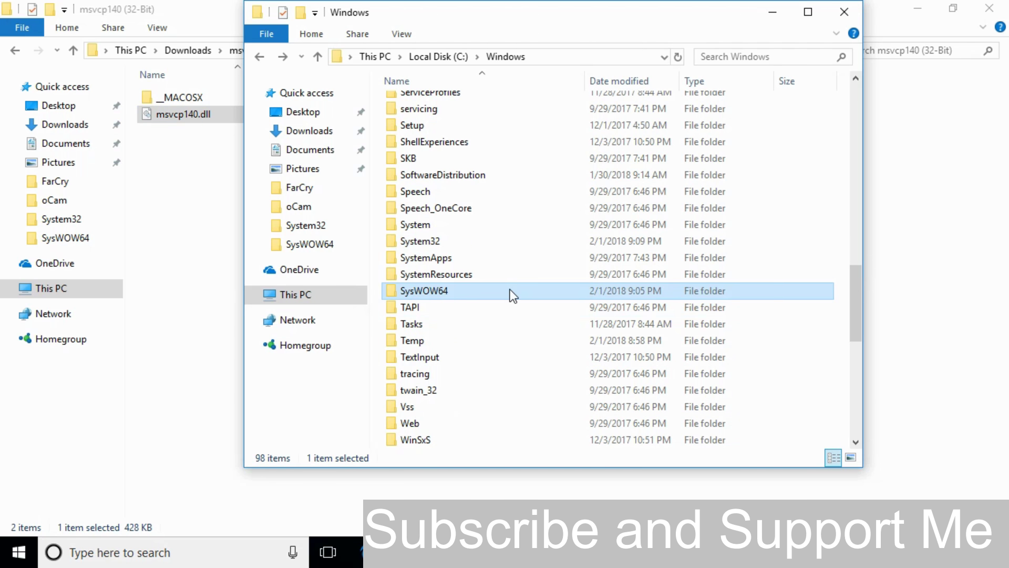
double_click(428, 288)
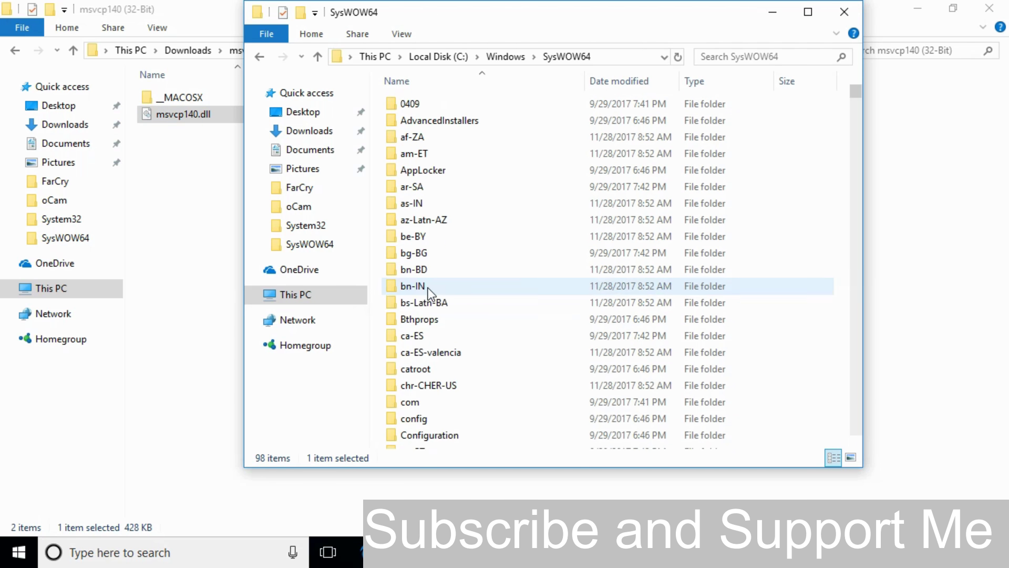
right_click(788, 187)
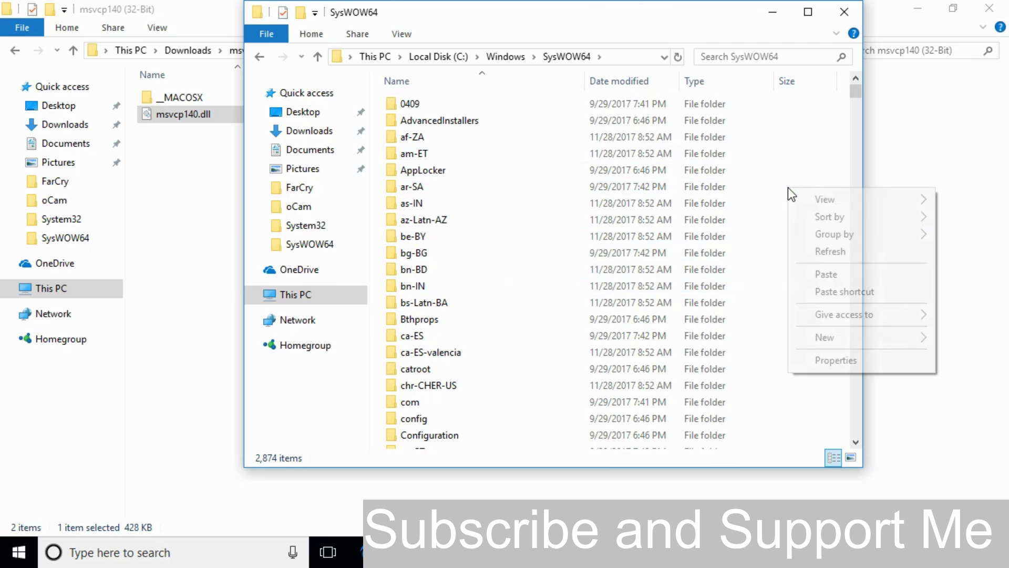
click(831, 277)
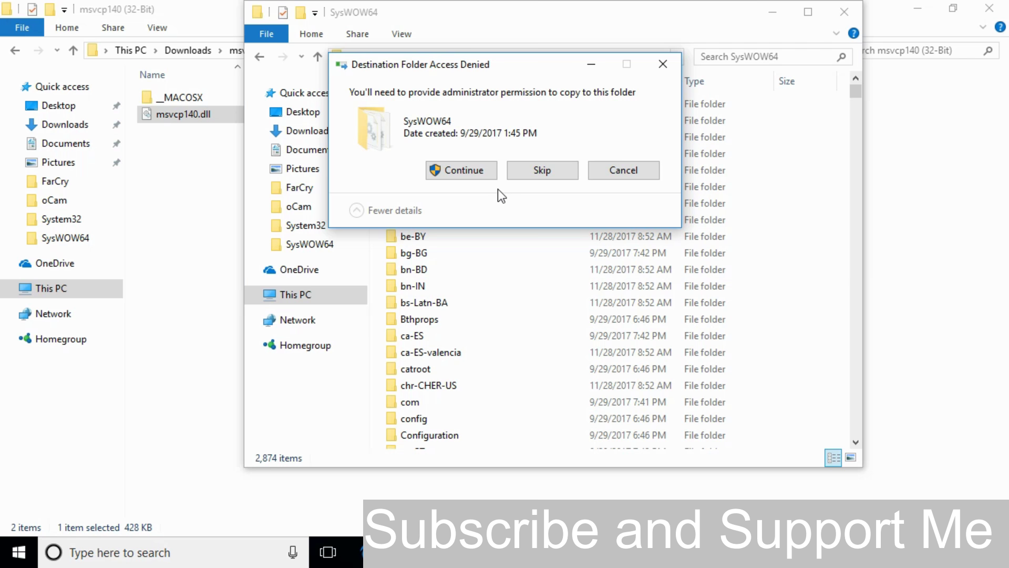
click(475, 173)
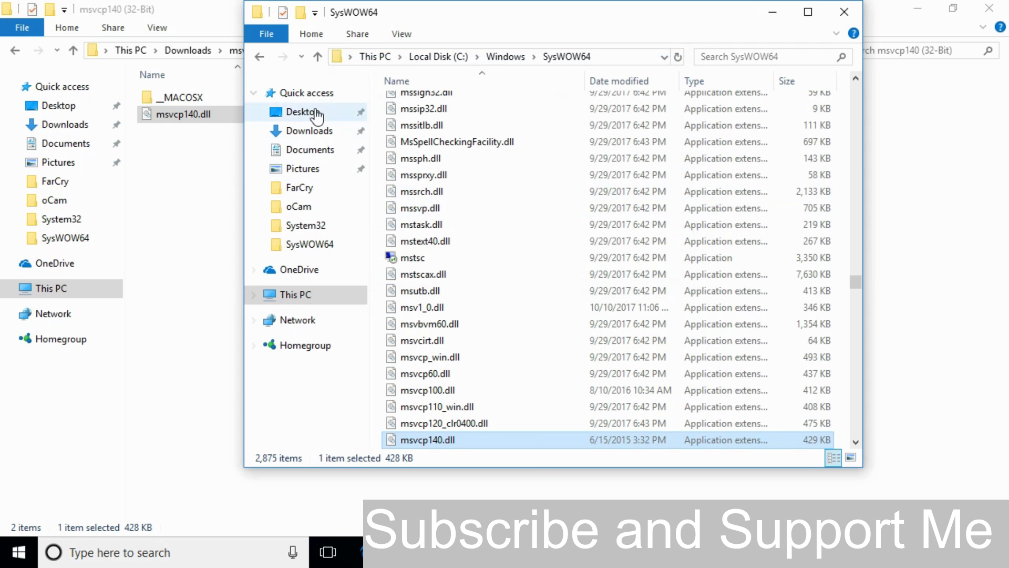
click(260, 57)
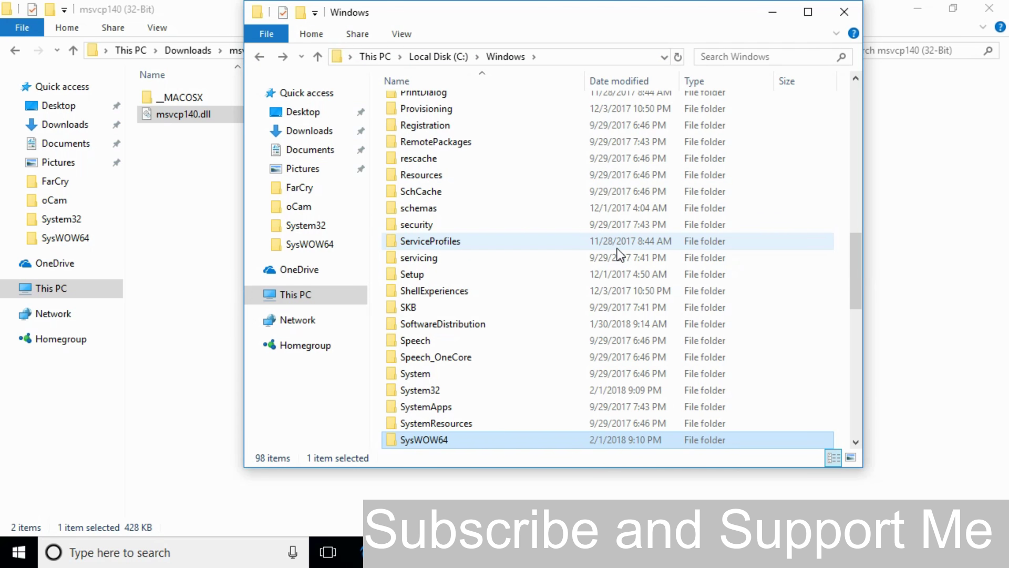
Back in Chrome, scroll up and highlight the msvcp140 page's installation instructions, then deselect.
key(alt+Tab)
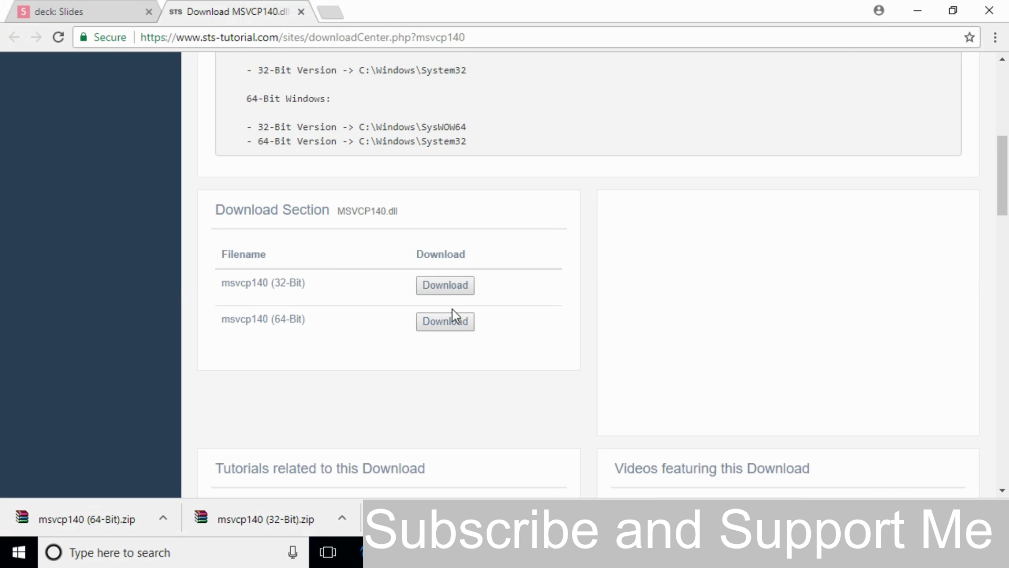
scroll(453, 252, up, 5)
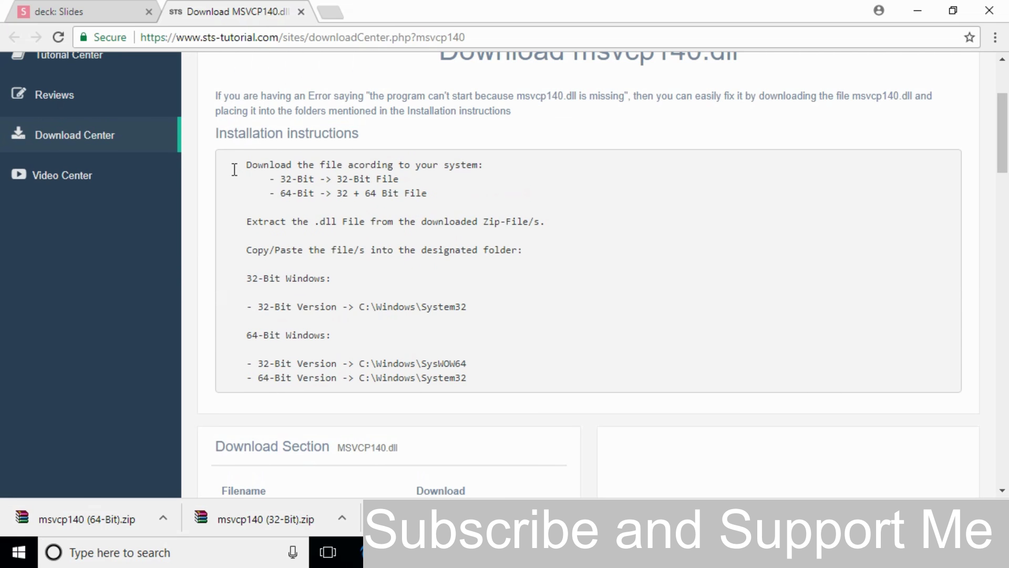
drag(235, 169, 621, 379)
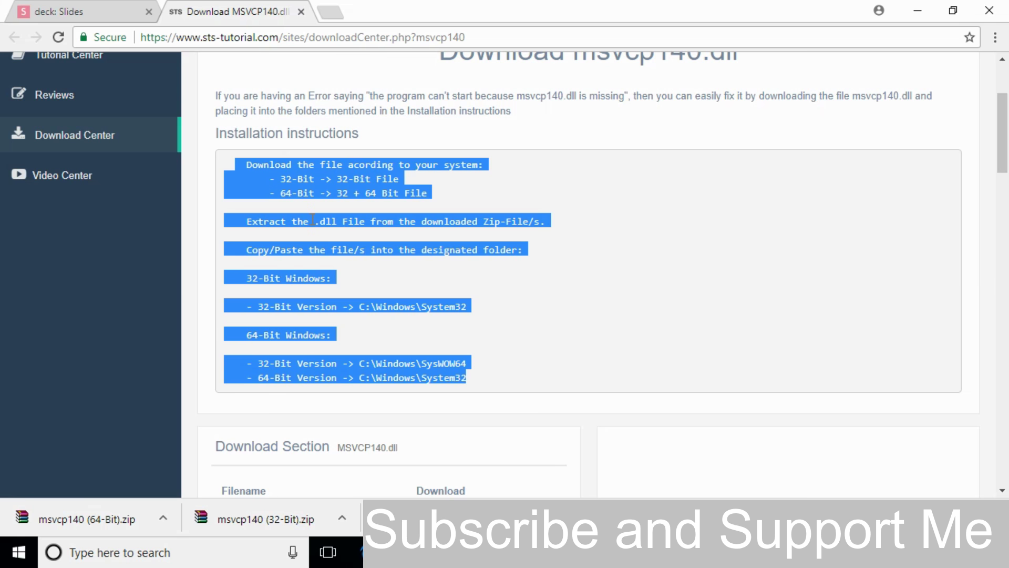
click(619, 298)
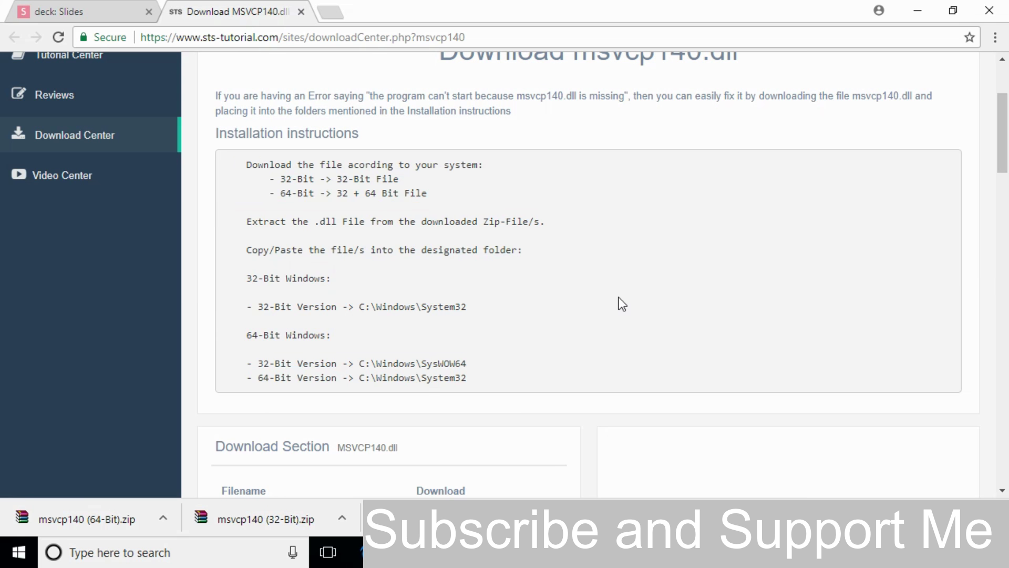